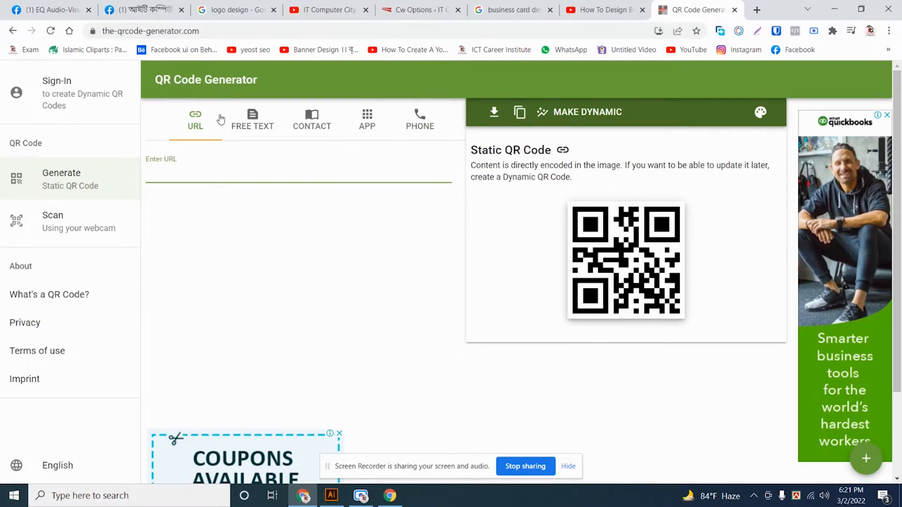
- Browse the Free Text, Contact, App and Phone QR code types
left_click(241, 130)
left_click(322, 135)
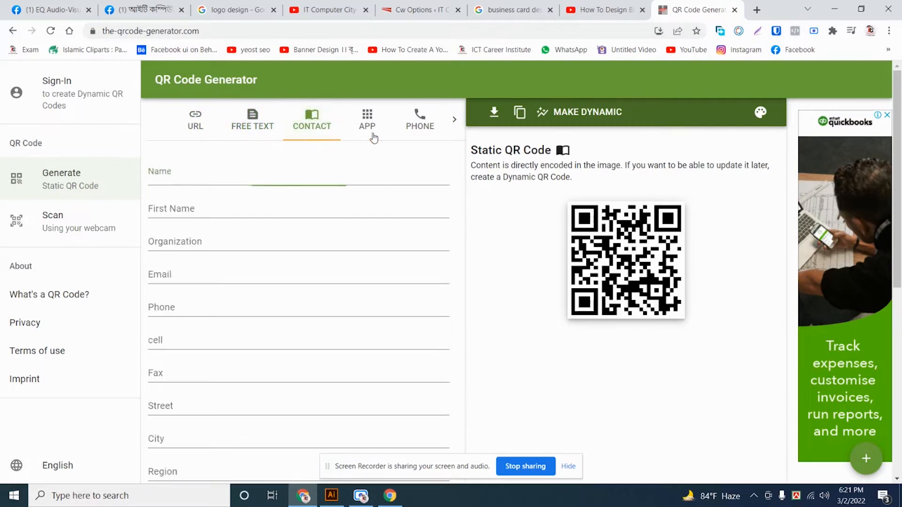
left_click(371, 135)
left_click(428, 135)
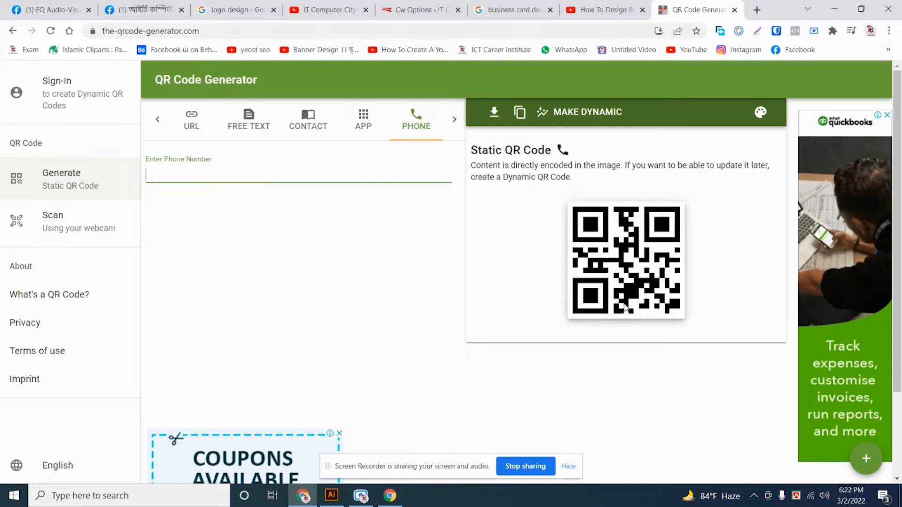
left_click(194, 116)
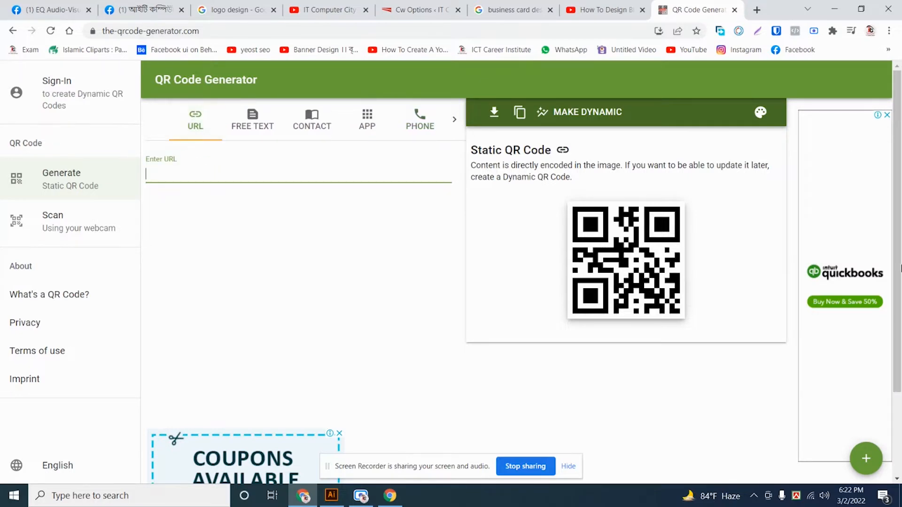
type("www.")
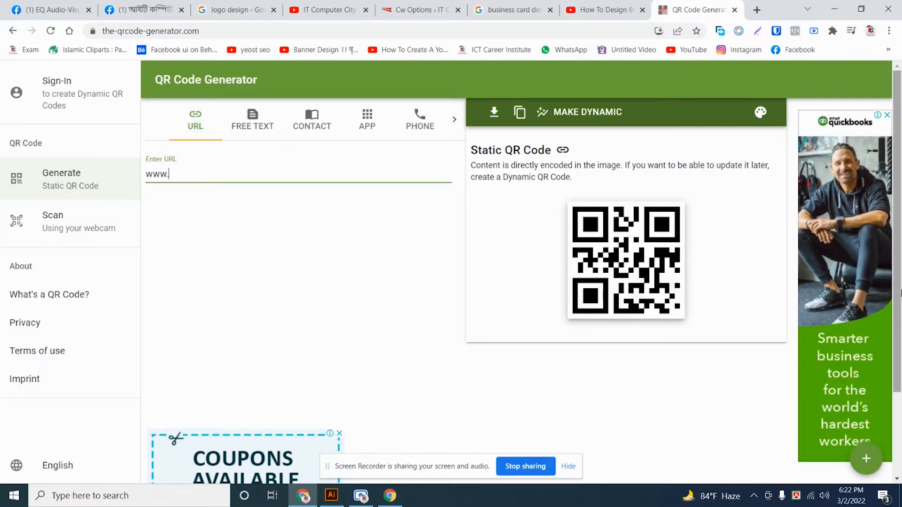
type("itchandpur.com")
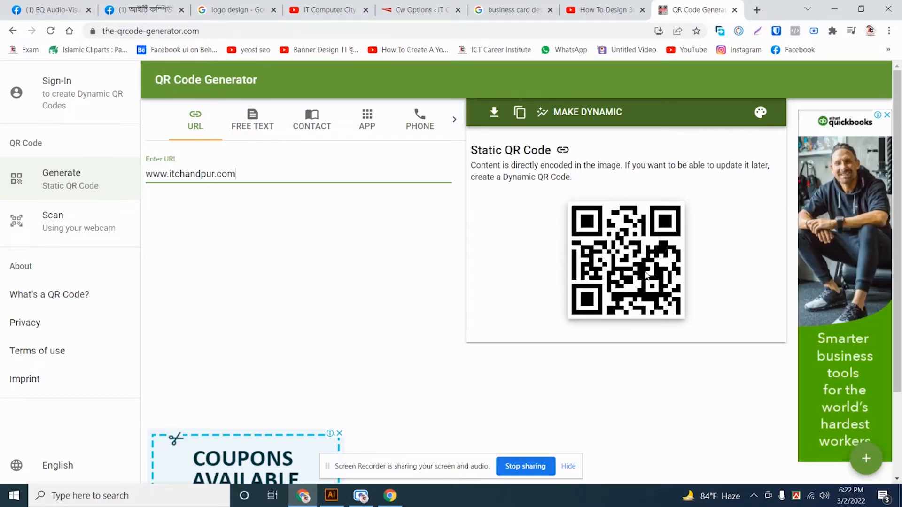
left_click(263, 129)
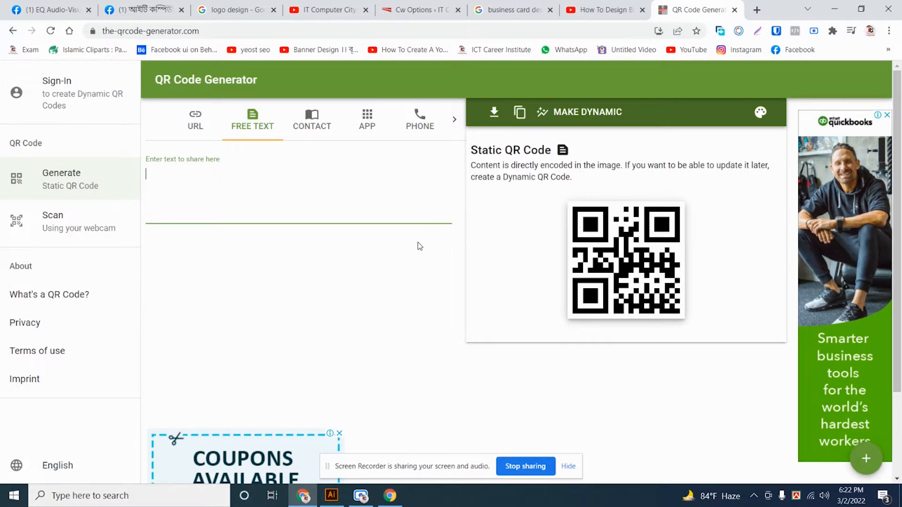
- Enter 'it computer city' and 'ict Career institute' on two lines of the free-text field
type("it computer city")
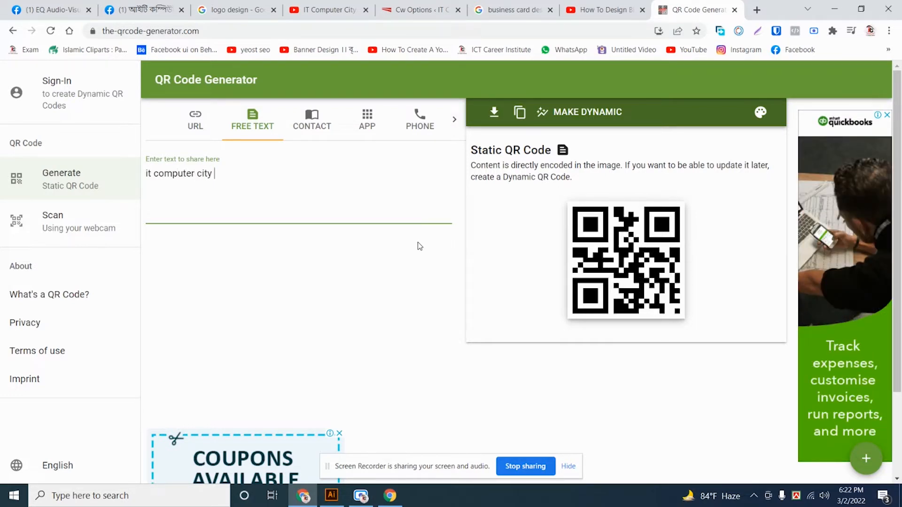
key("Return")
type("ict")
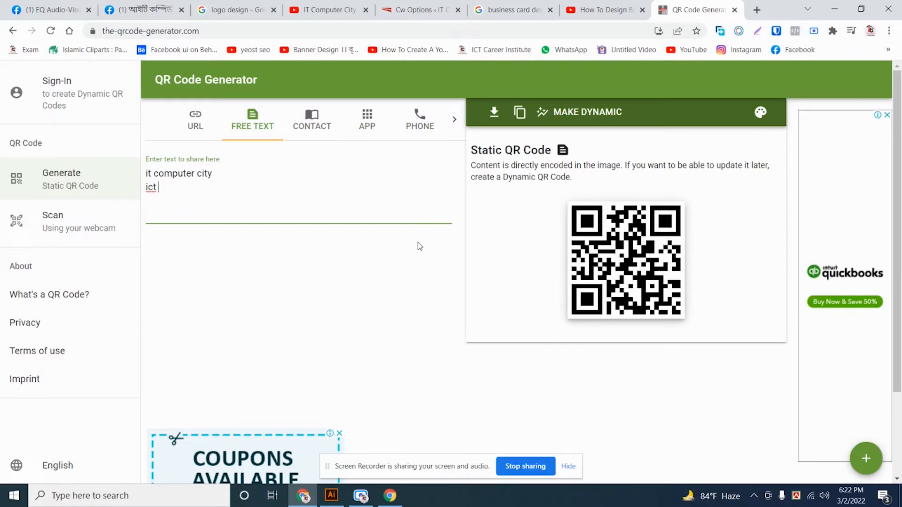
type(" Career ")
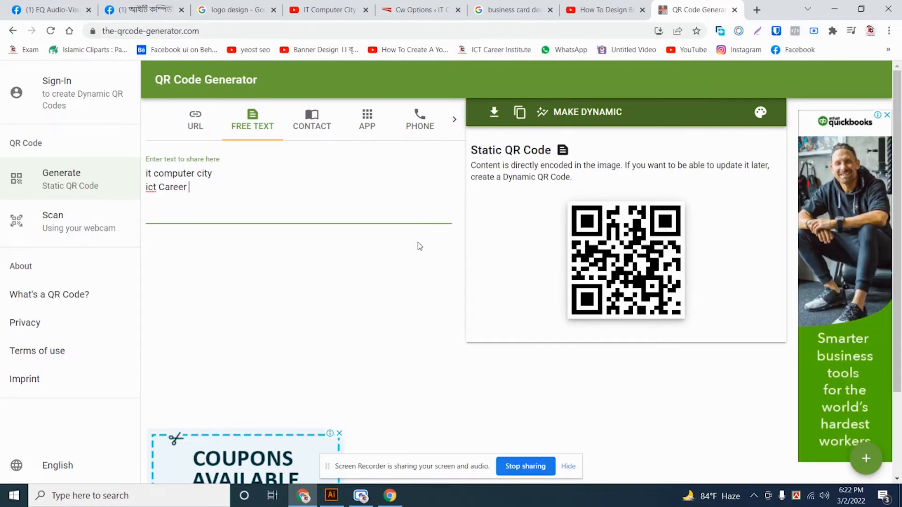
type("institute")
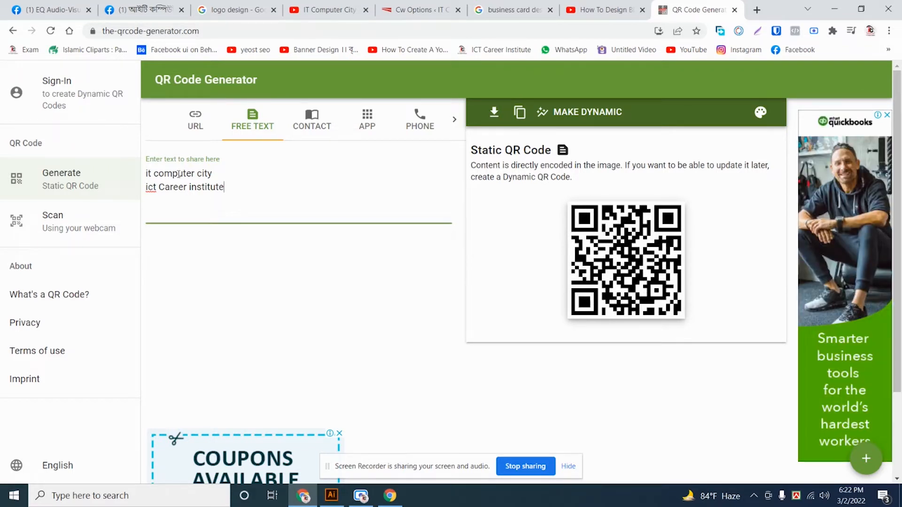
- Switch to the Contact code type and look over its Name, First Name and Organization fields
left_click(327, 127)
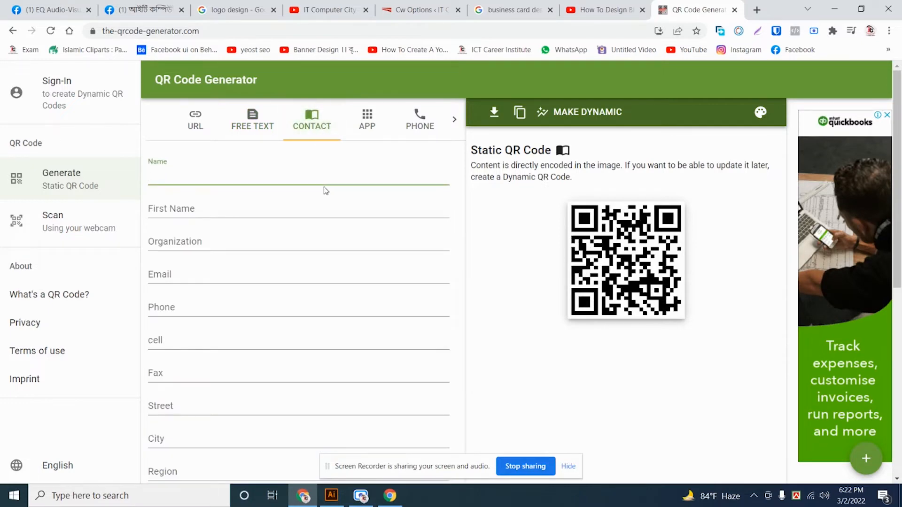
scroll(318, 225, "down", 7)
scroll(312, 237, "up", 7)
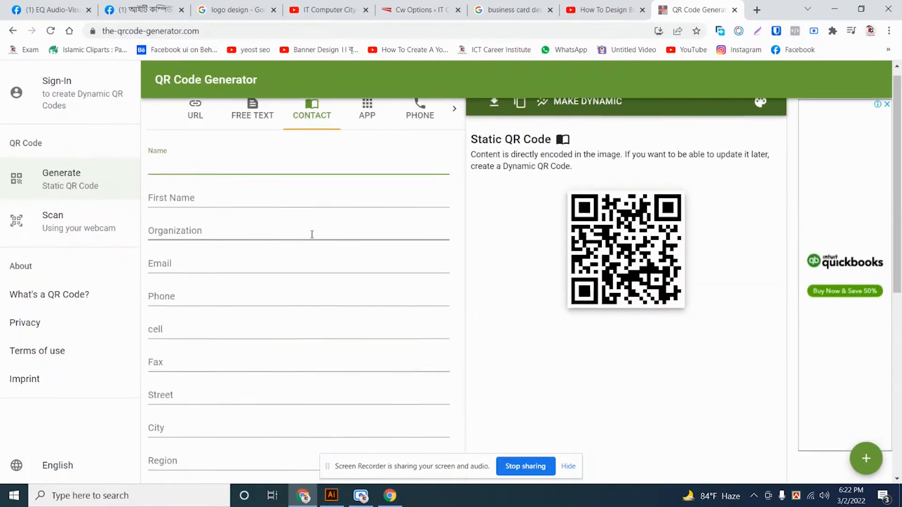
left_click(161, 162)
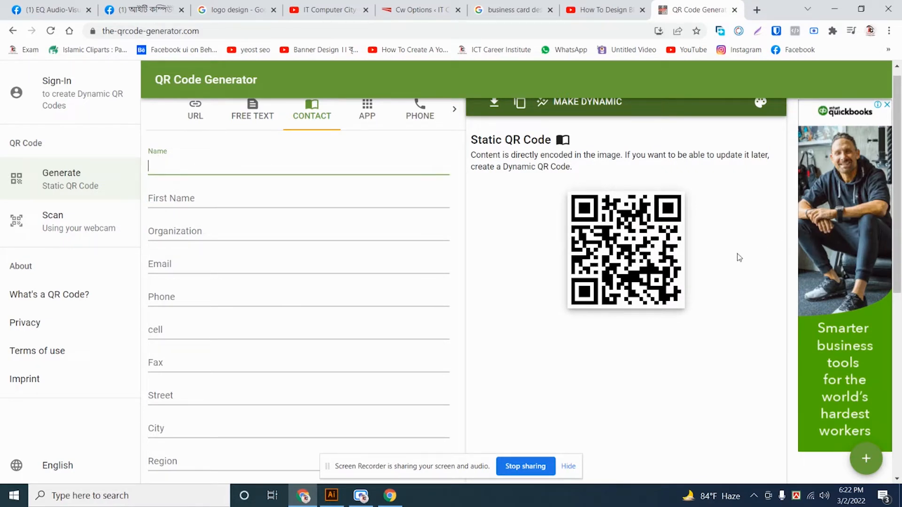
scroll(655, 235, "up", 1)
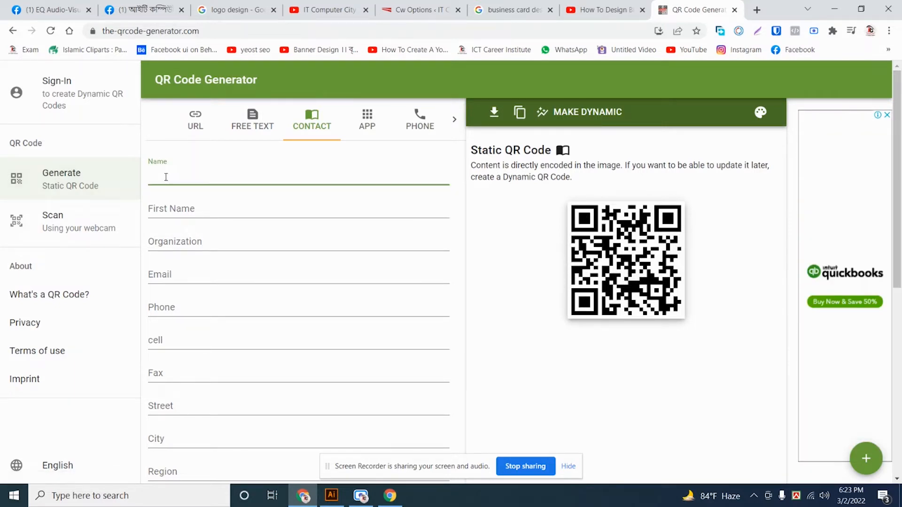
left_click(189, 203)
left_click(190, 237)
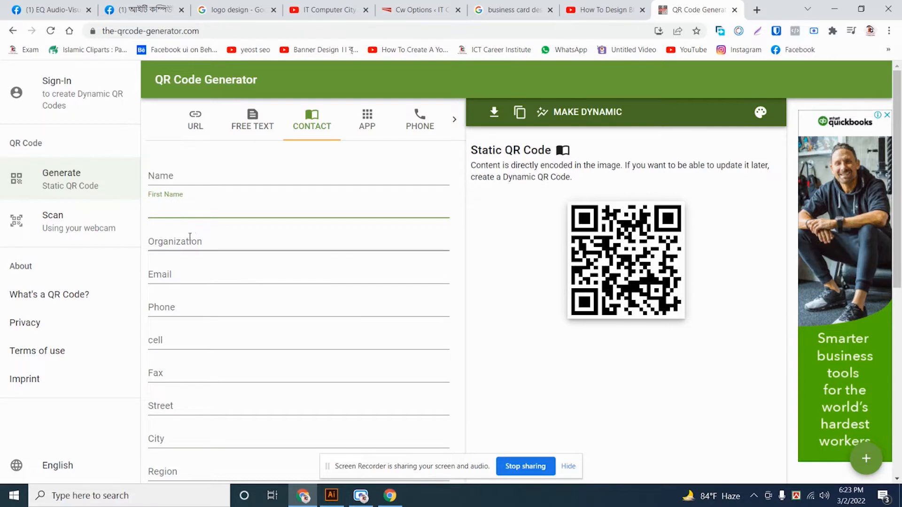
- Enter the contact's full name, first name and organization 'IT Computer City'
left_click(211, 179)
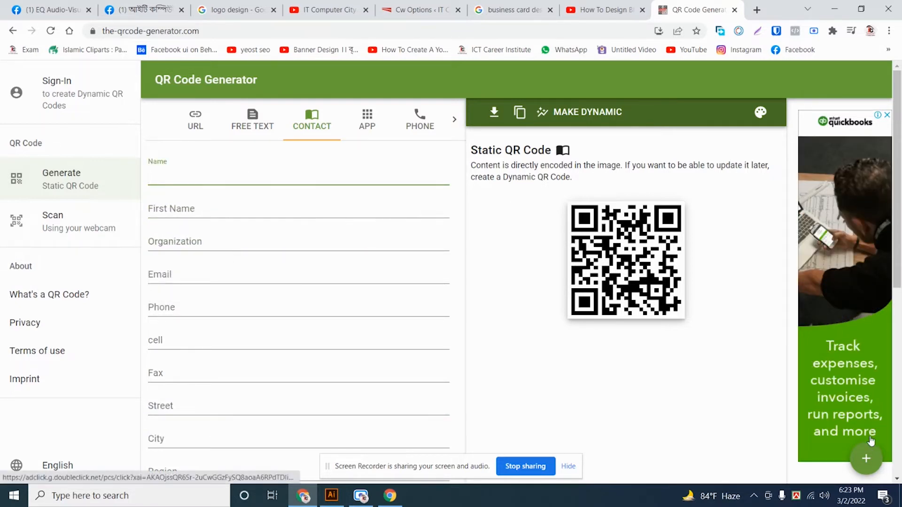
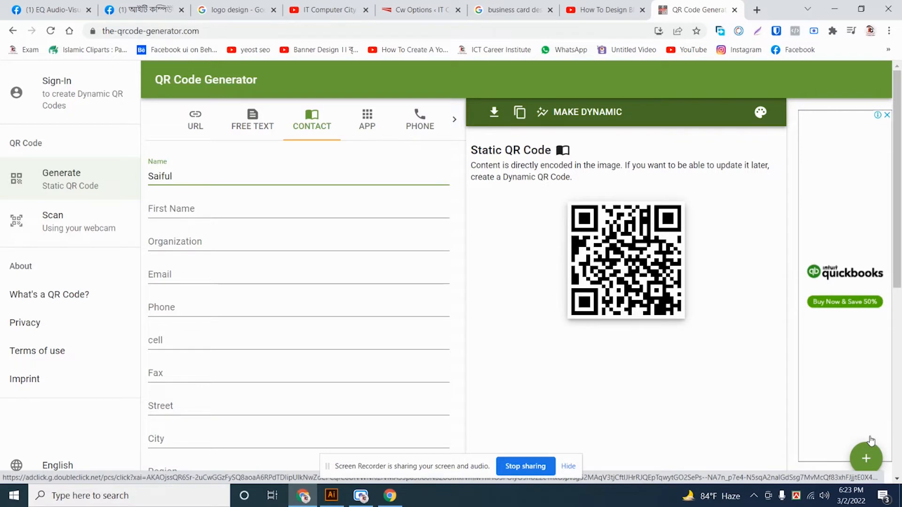
key("Tab")
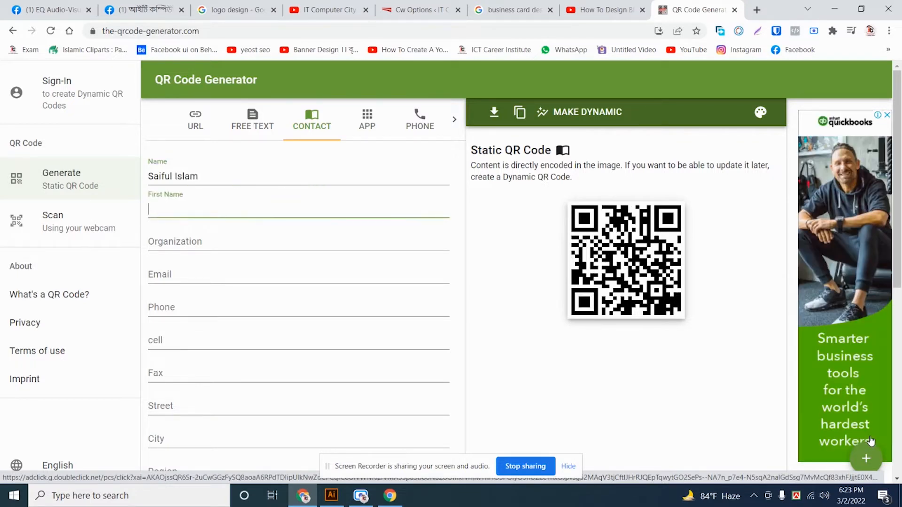
type("Saiful")
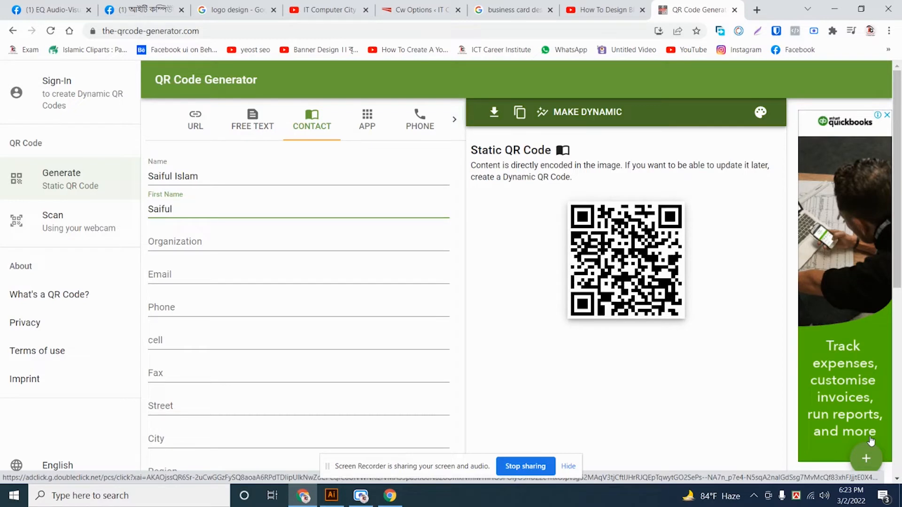
key("Tab")
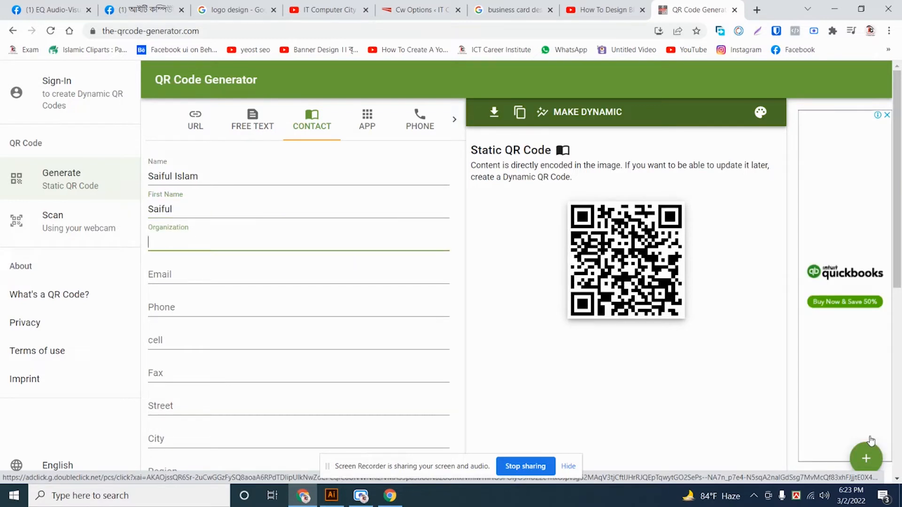
type("IT Com")
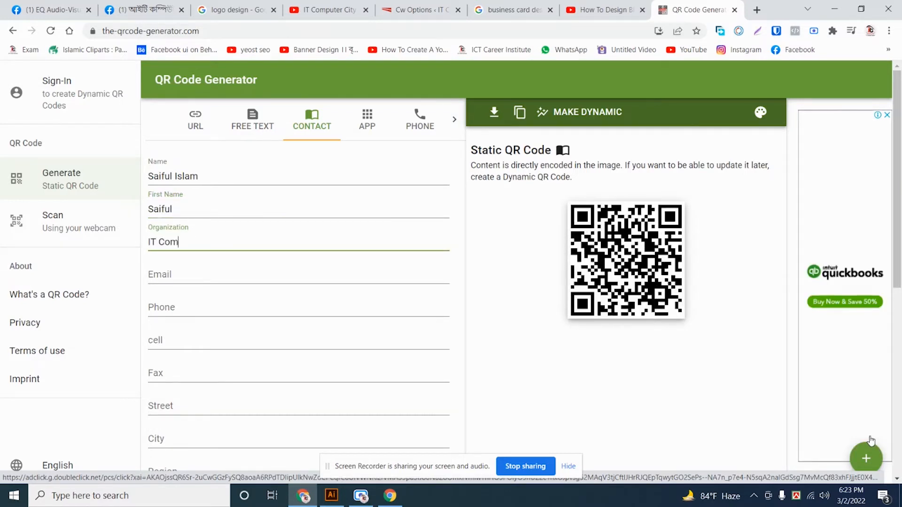
type("puter City")
key("Tab")
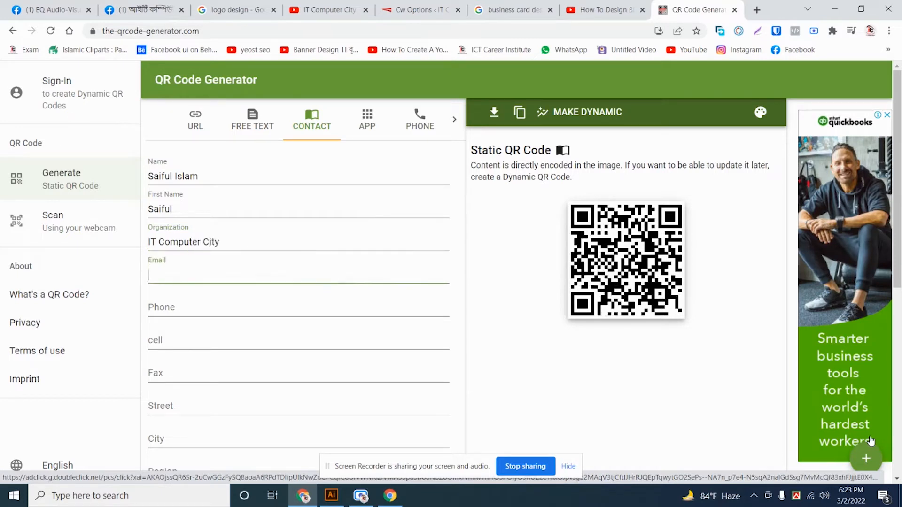
- Fill in the contact's e-mail address, phone number and cell number
key("BackSpace")
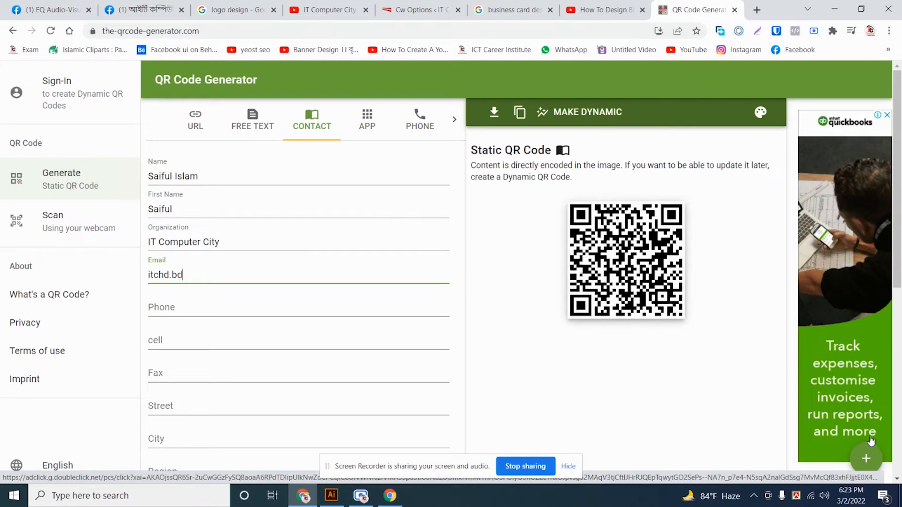
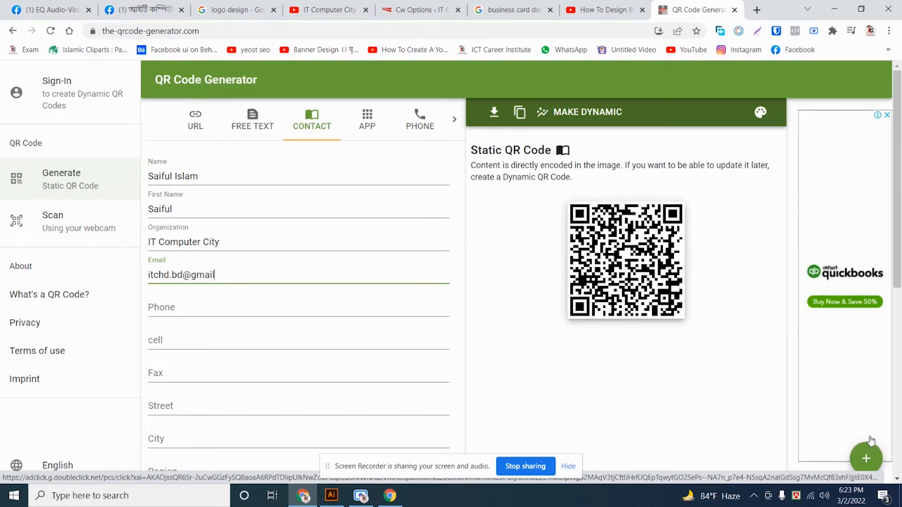
key("Tab")
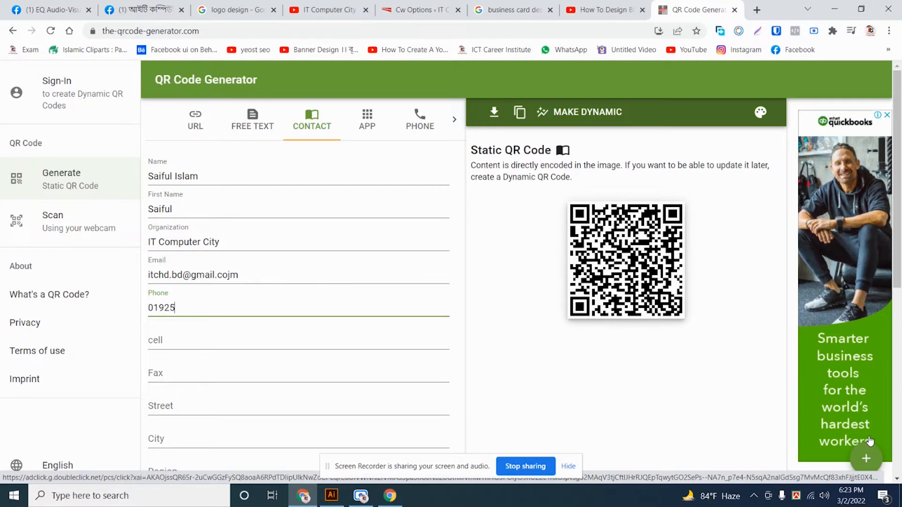
key("Tab")
key("Tab")
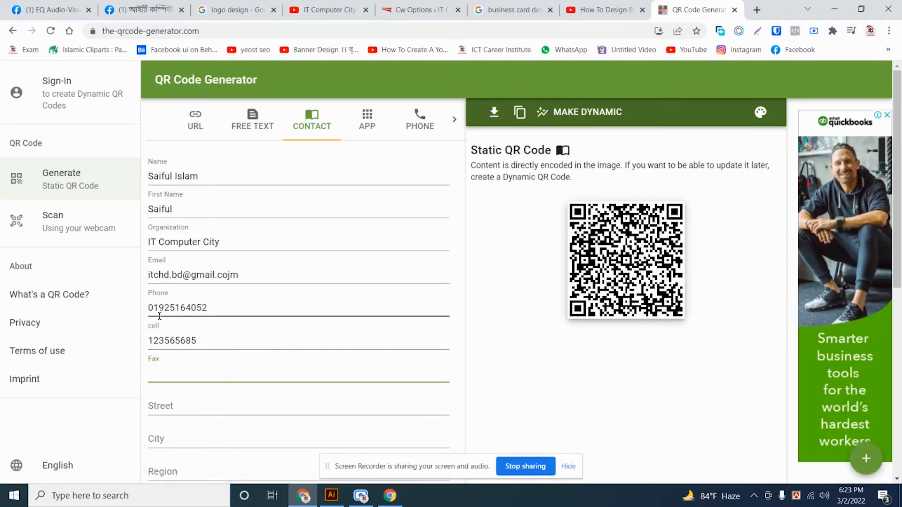
- Fill the street address from the browser's saved address suggestion
scroll(160, 328, "down", 1)
left_click(176, 348)
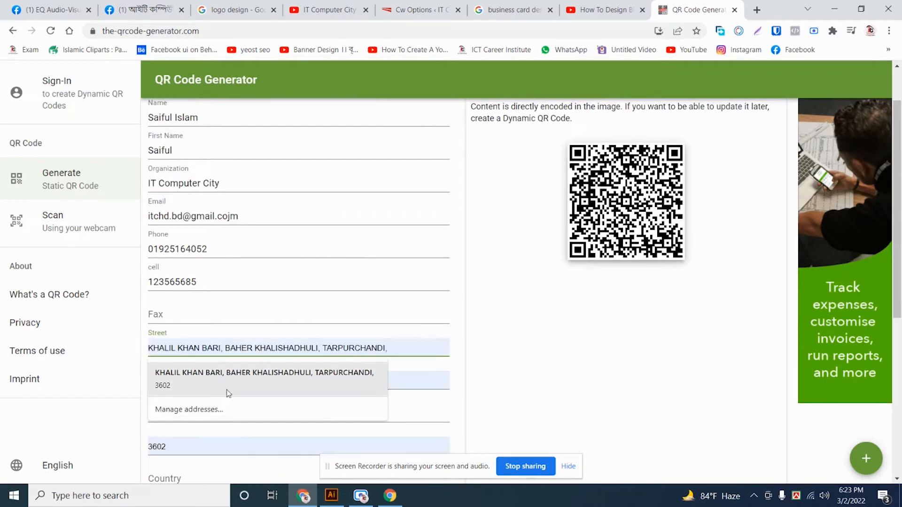
left_click(235, 380)
scroll(303, 355, "down", 1)
scroll(207, 329, "down", 2)
- Enter the contact's region and country, and the website 'itchandpur.com'
left_click(185, 233)
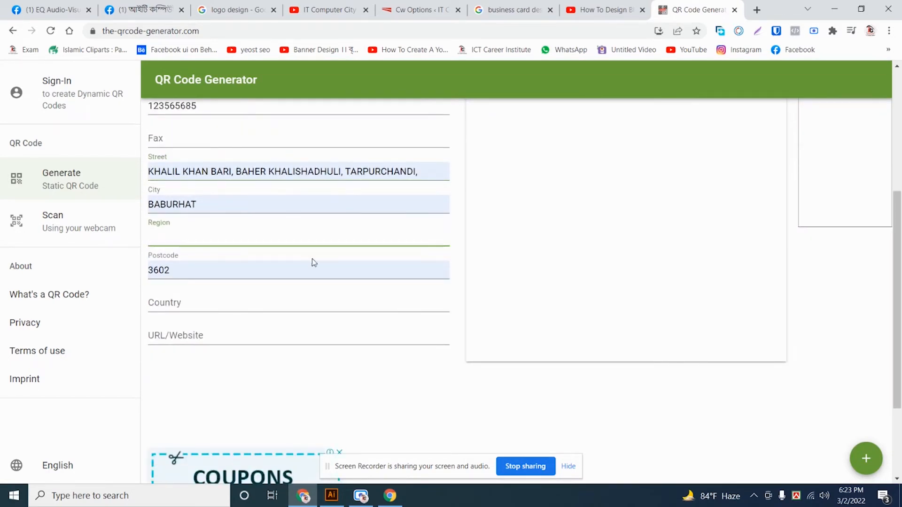
type("Chandpur")
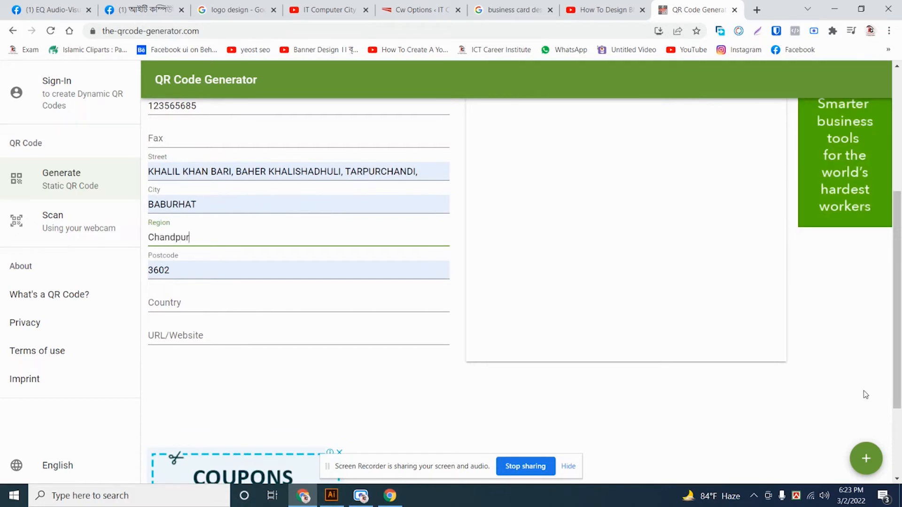
key("Tab")
key("Tab")
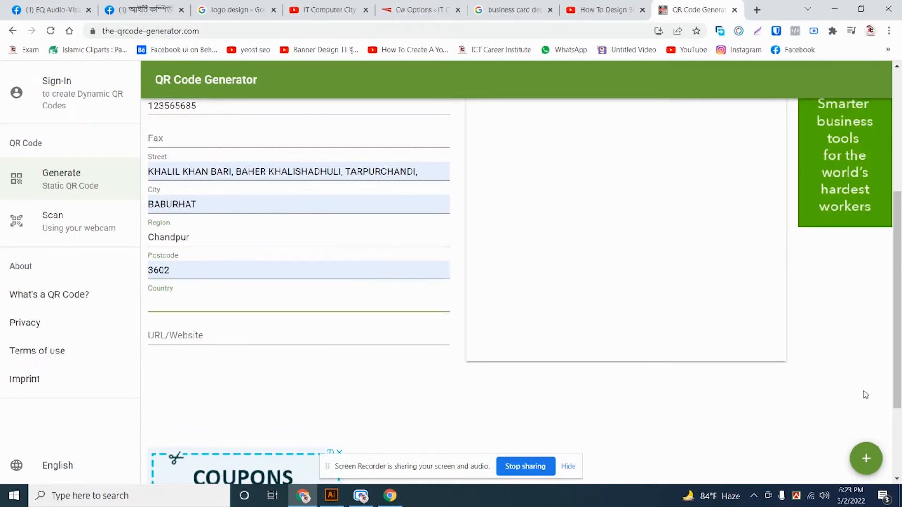
type("B")
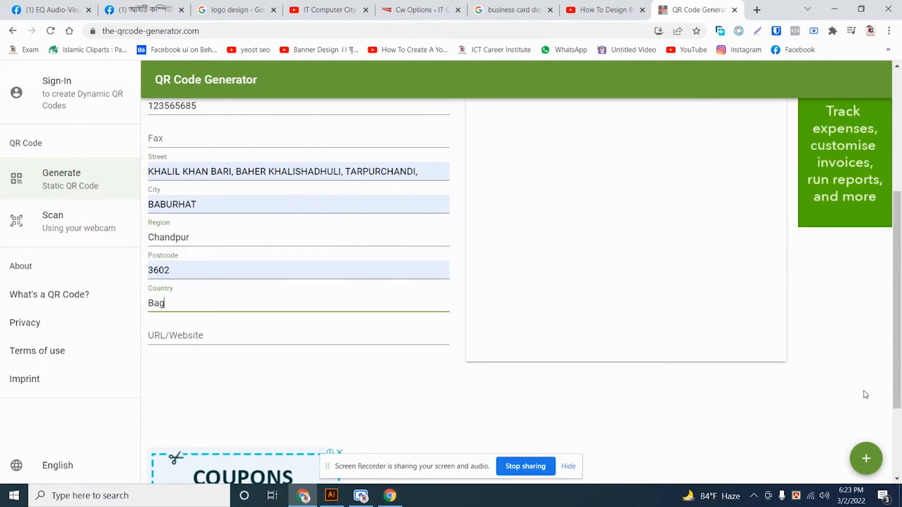
type("angladesh")
key("Tab")
type("it")
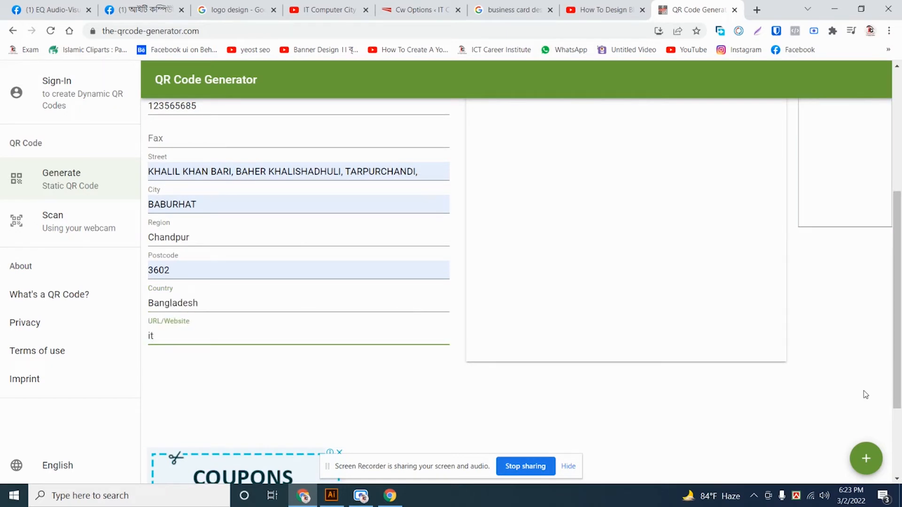
type("chandpur.com")
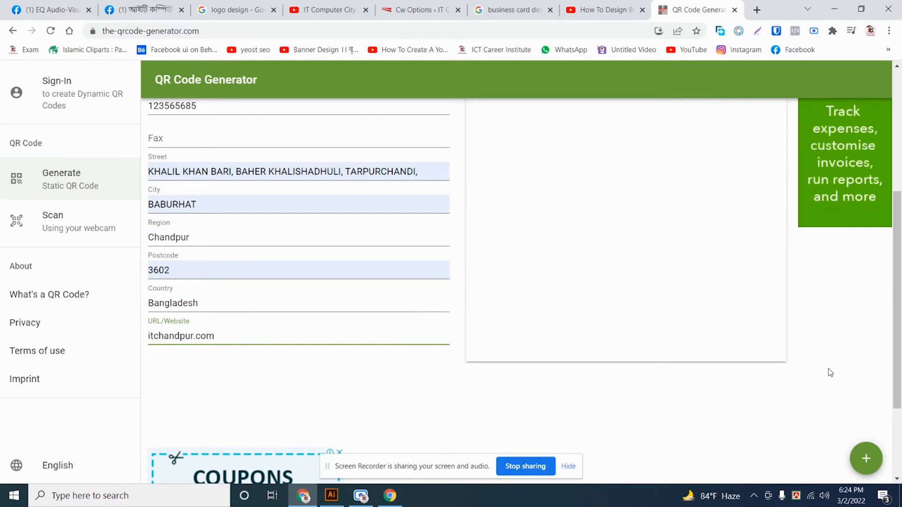
scroll(590, 316, "up", 5)
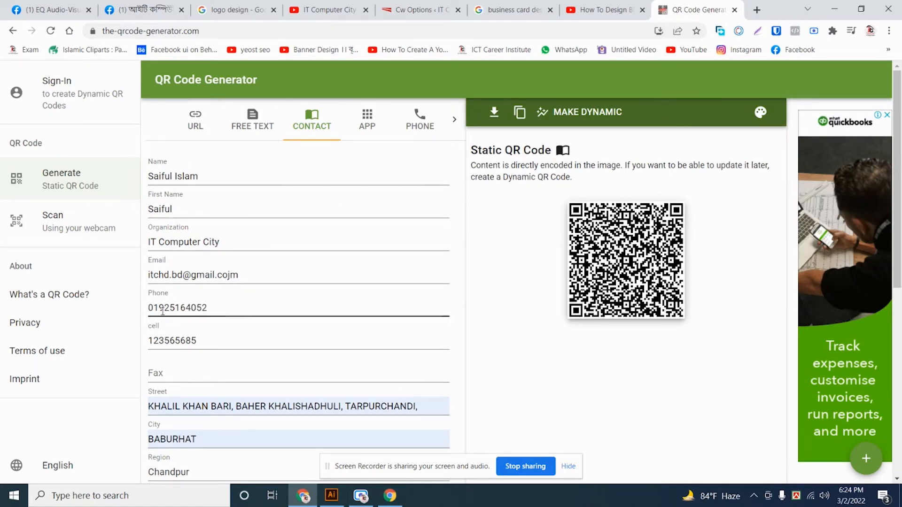
scroll(167, 368, "down", 6)
scroll(171, 364, "up", 6)
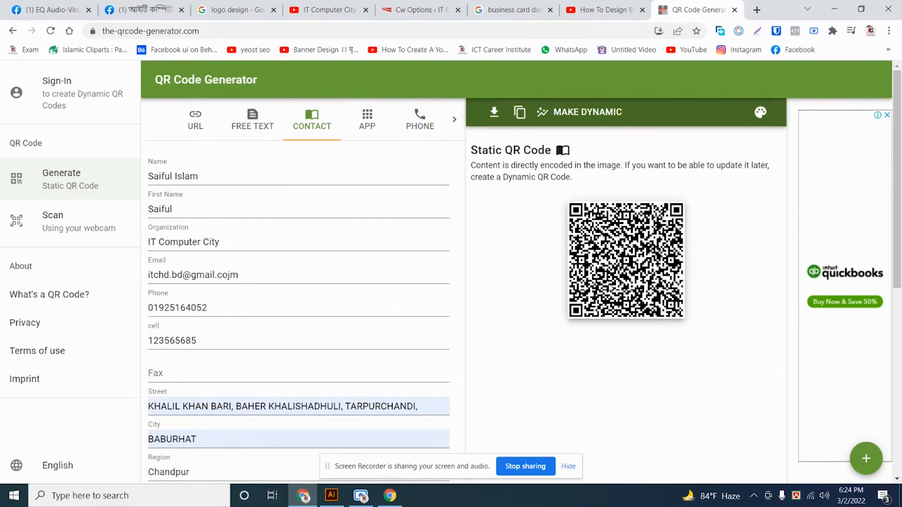
scroll(305, 364, "down", 1)
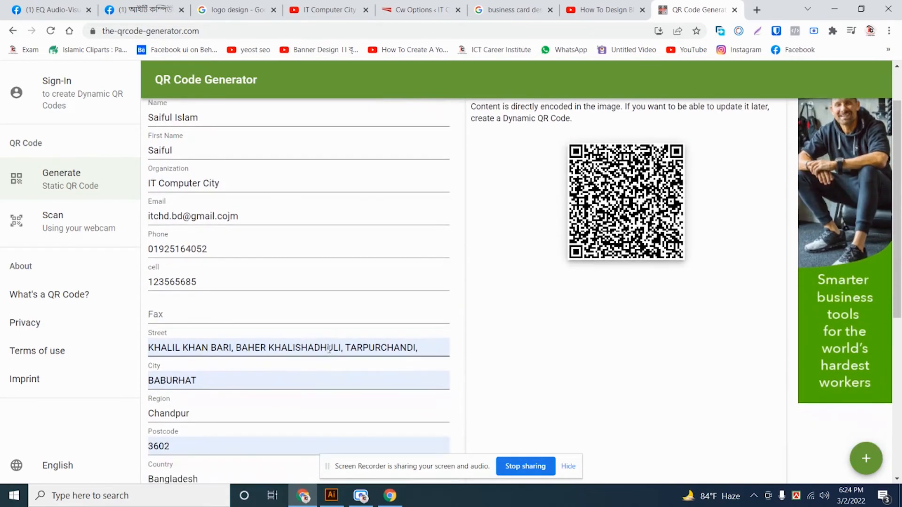
scroll(559, 255, "up", 1)
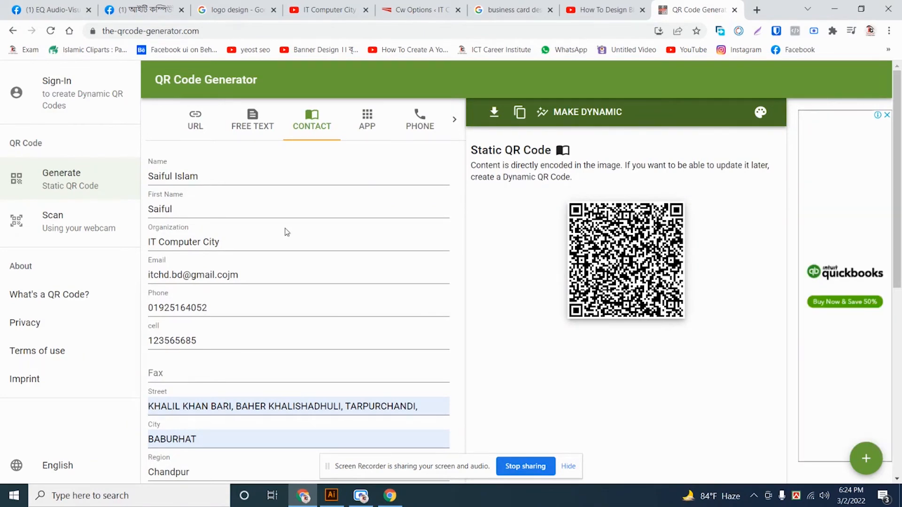
scroll(181, 393, "down", 4)
scroll(183, 390, "up", 4)
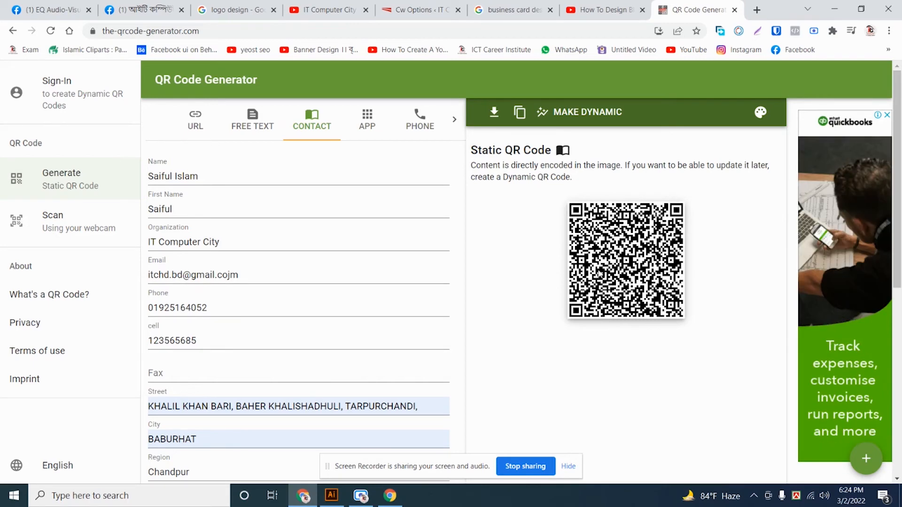
- Download the QR code as a PNG named after the contact to the Desktop
left_click(498, 117)
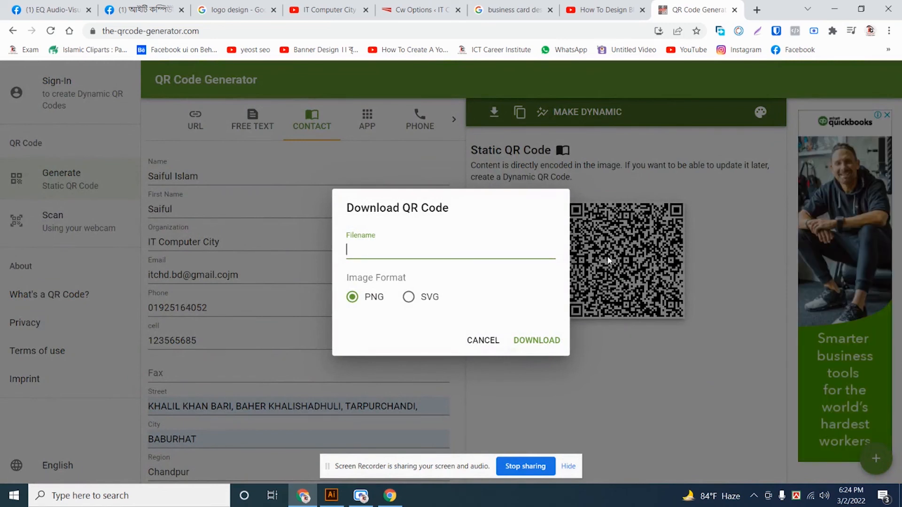
type("saiful")
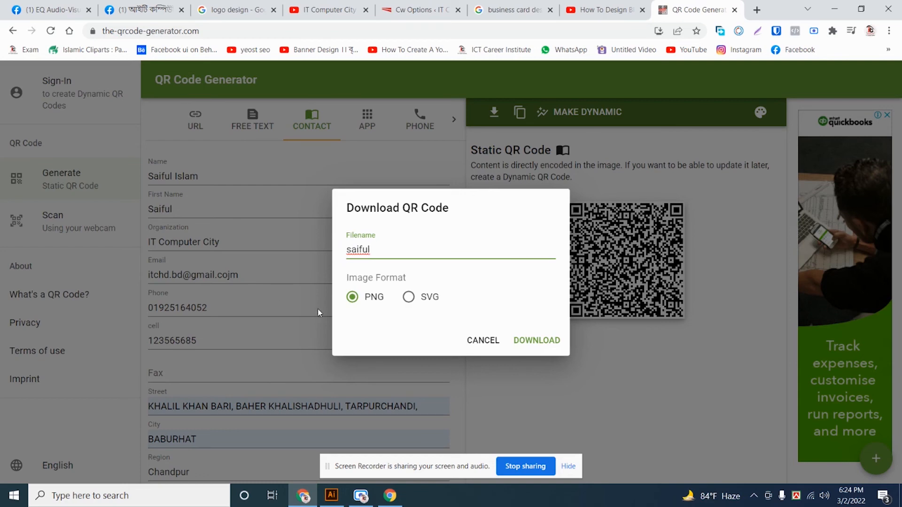
left_click(537, 341)
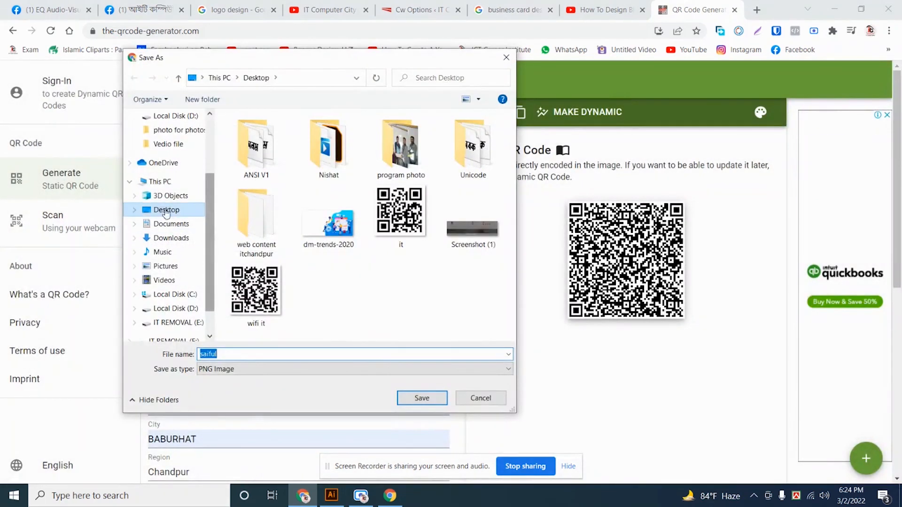
left_click(165, 213)
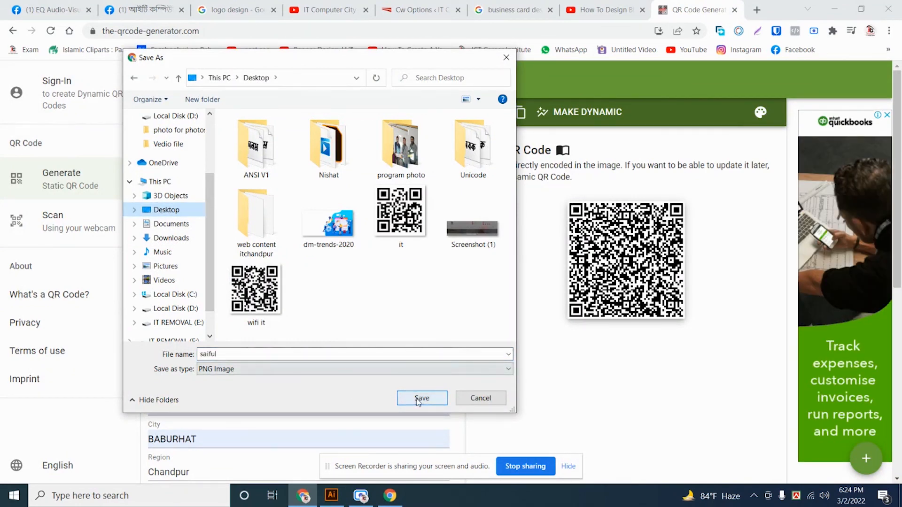
left_click(421, 398)
- View the saved QR image in Photos, then return to the desktop
left_click(830, 3)
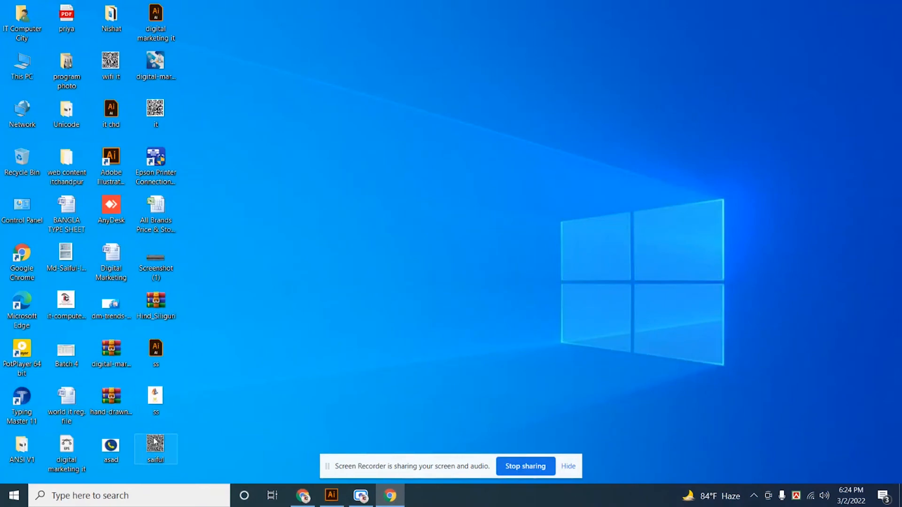
double_click(170, 439)
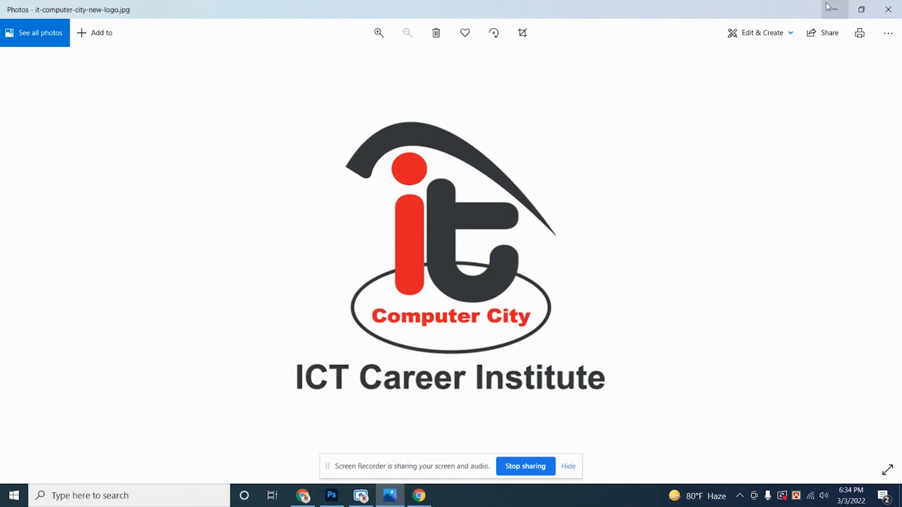
left_click(823, 7)
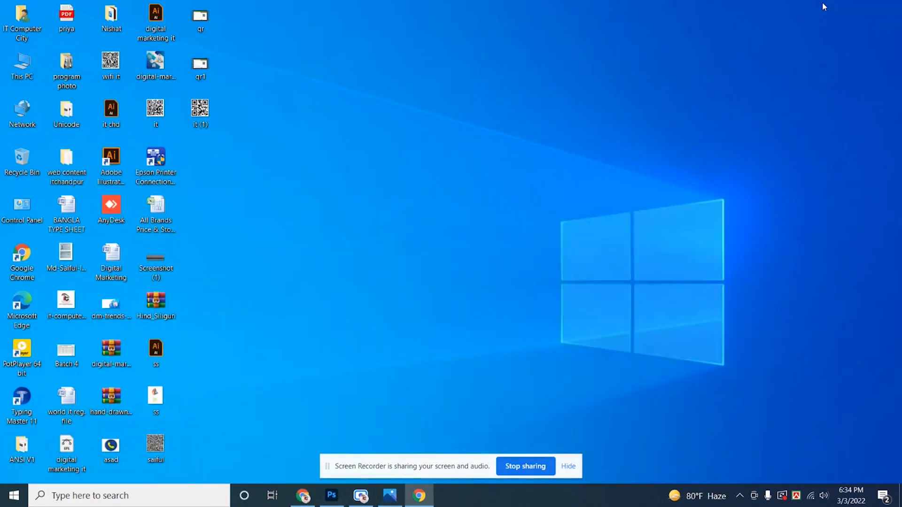